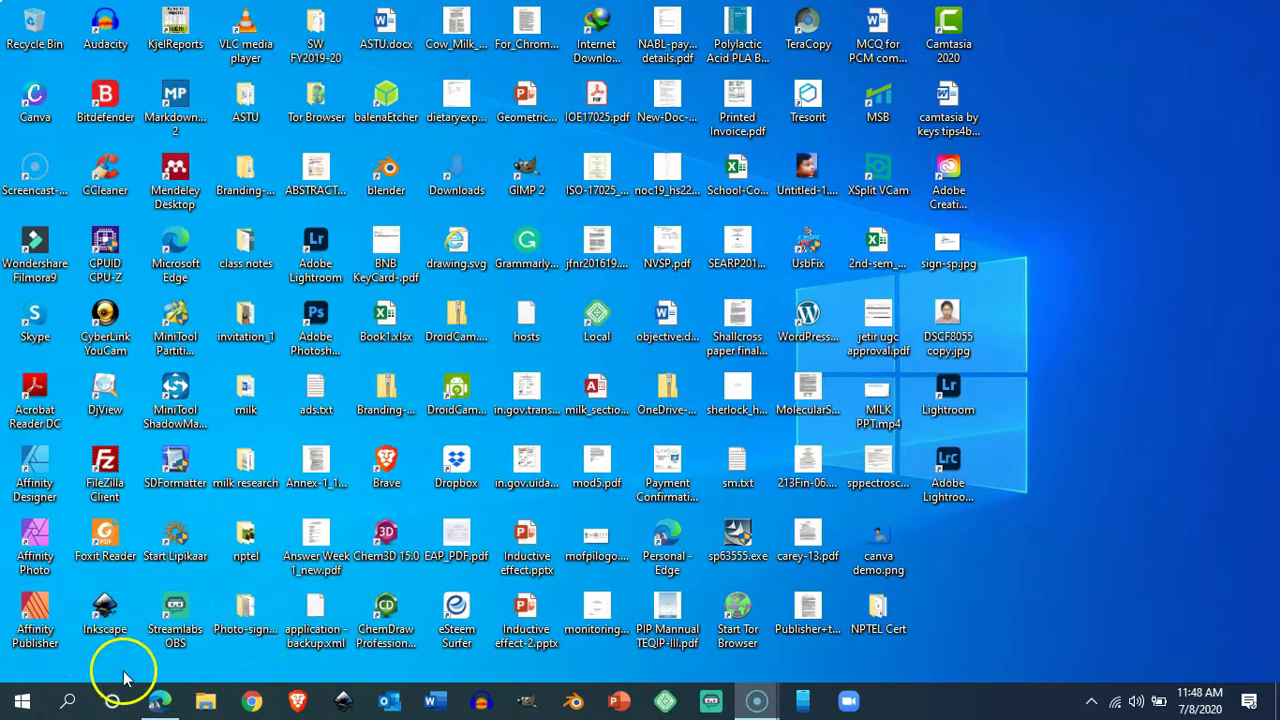
# Show the Neel's World channel page in Edge and highlight its '100 subscribers' count.
pyautogui.click(160, 702)
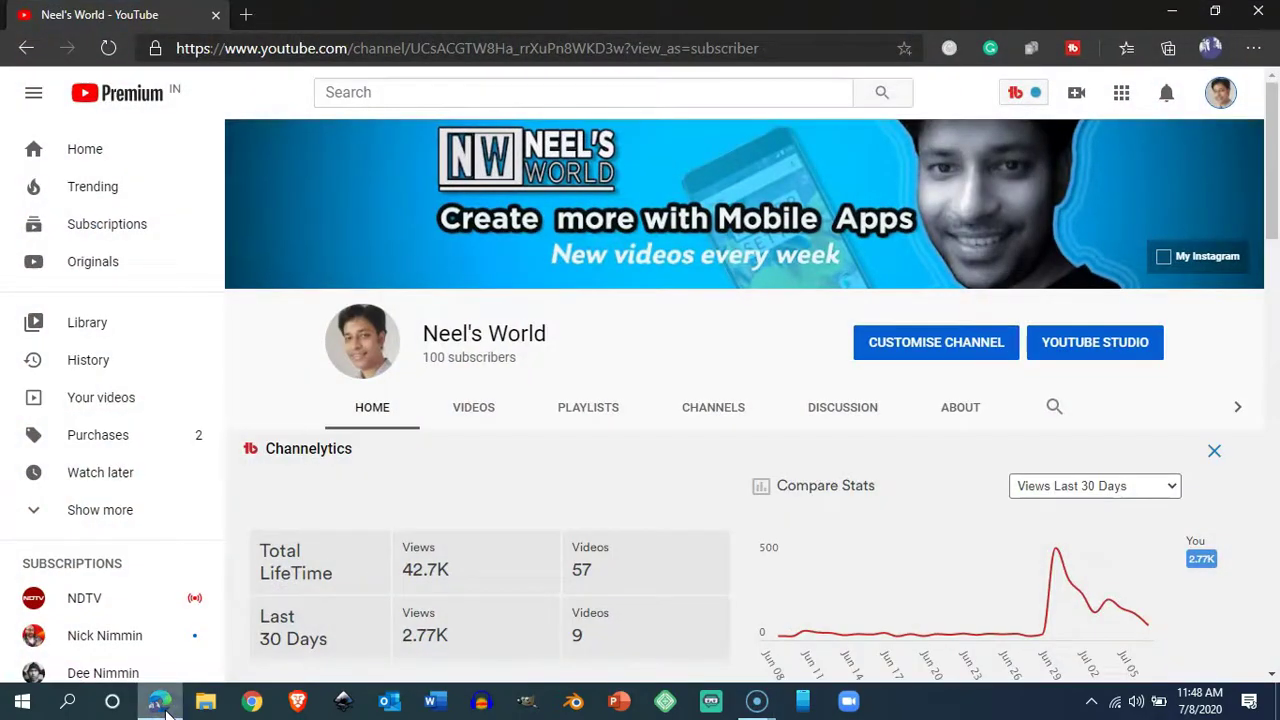
pyautogui.scroll(-1, 641, 333)
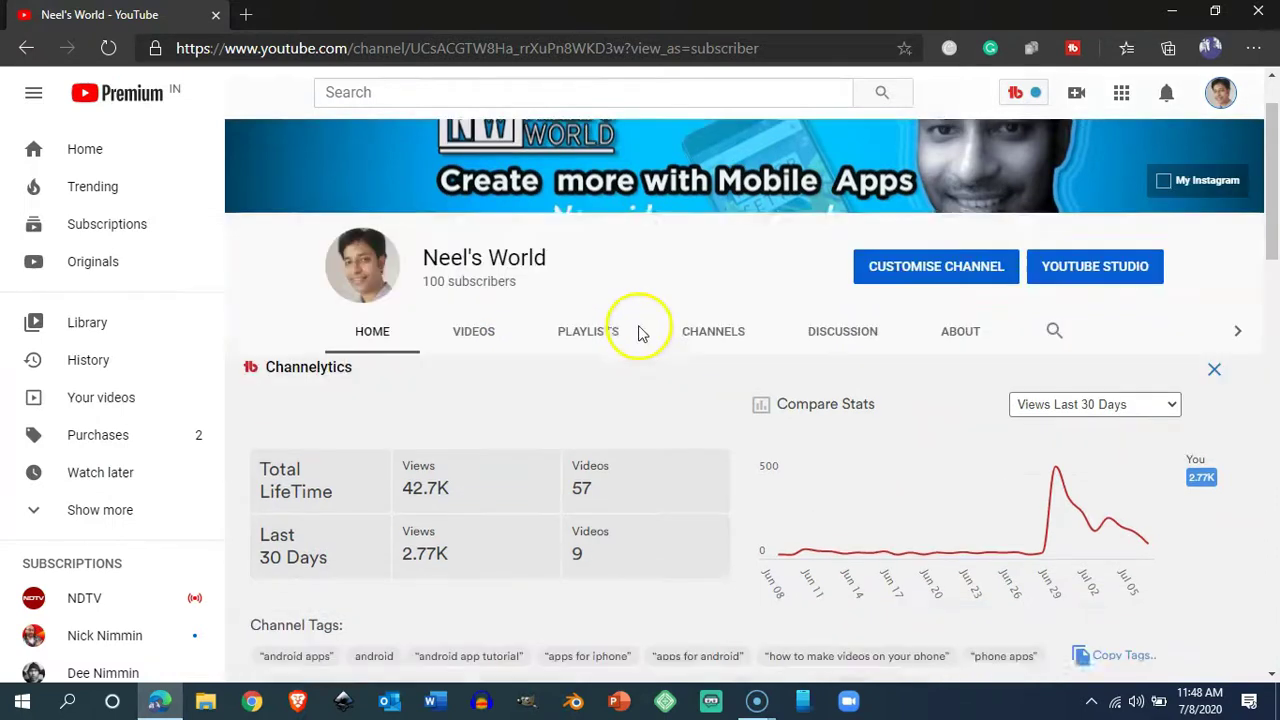
pyautogui.click(426, 264)
pyautogui.moveTo(469, 271); pyautogui.dragTo(506, 279)
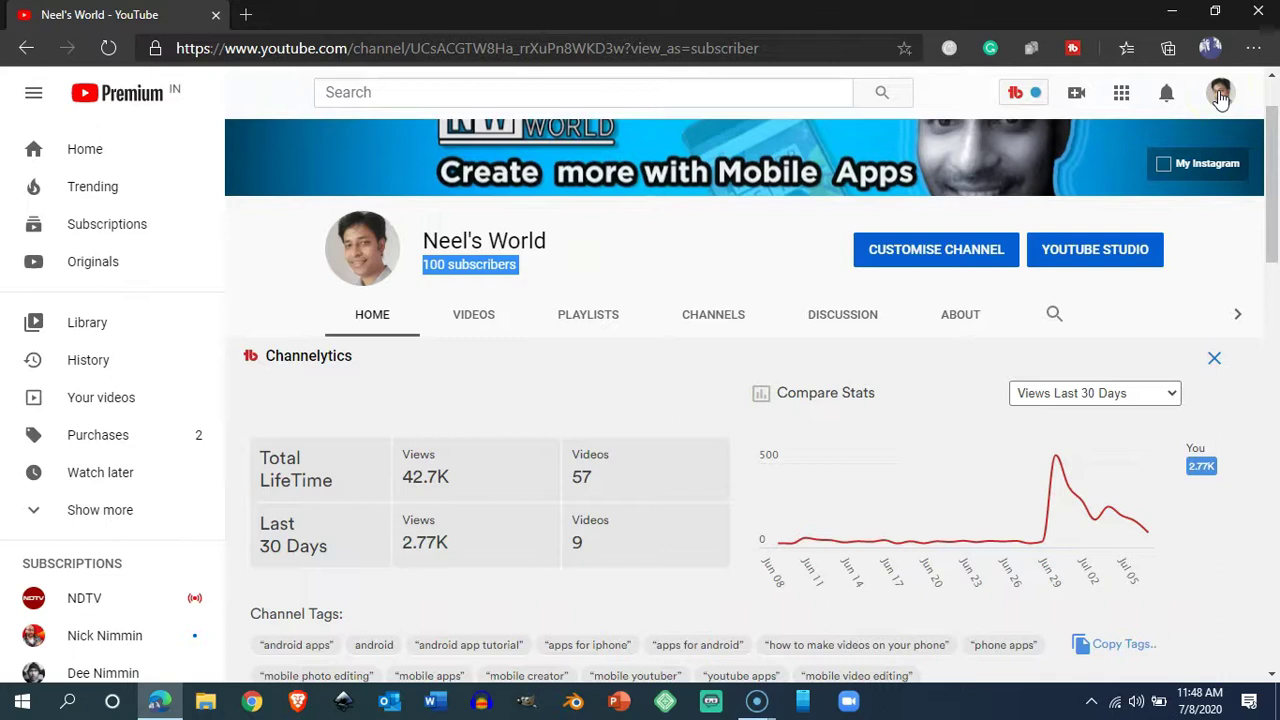
# Switch from the account menu to the YouTube Studio dashboard for Neel's World.
pyautogui.click(1220, 95)
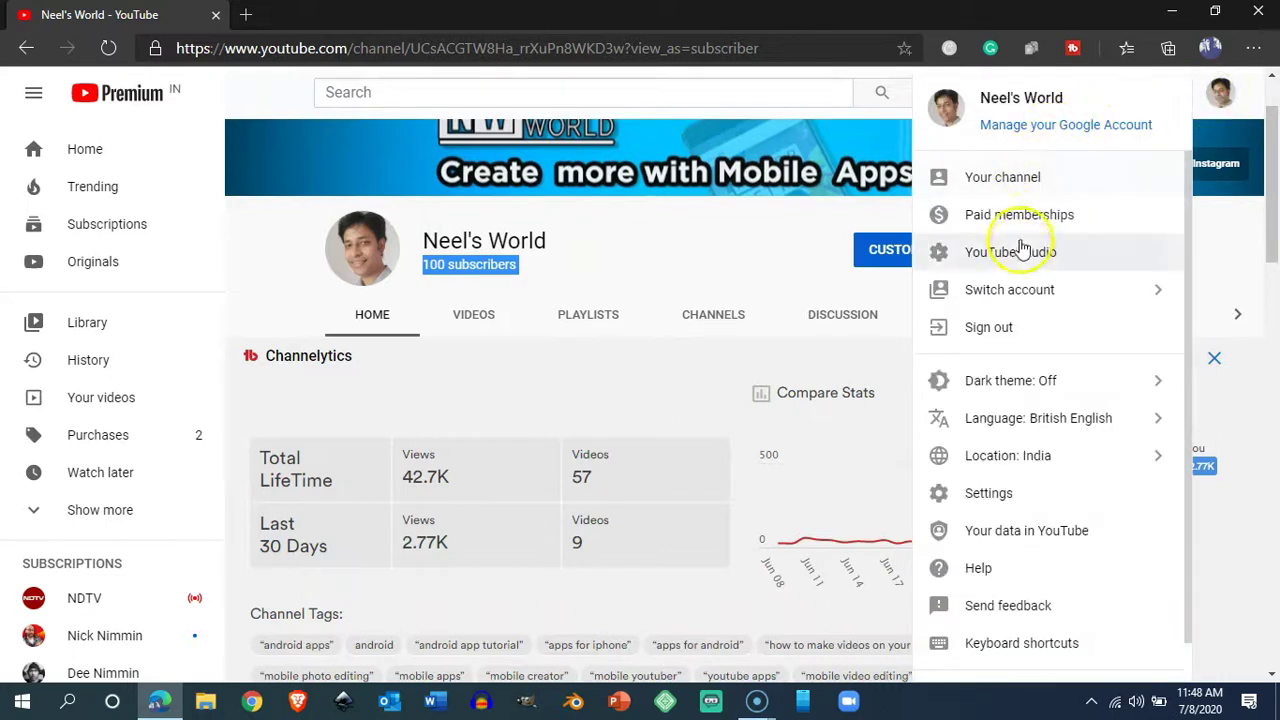
pyautogui.click(1022, 250)
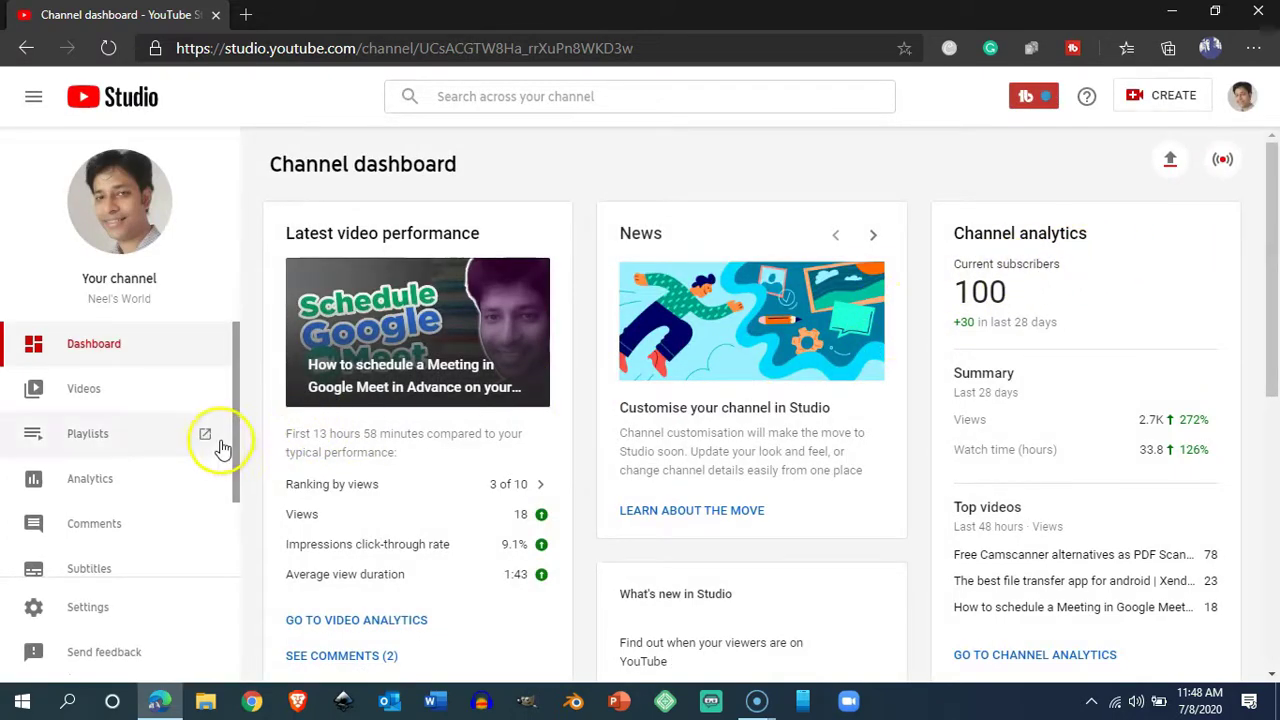
pyautogui.scroll(-1, 220, 468)
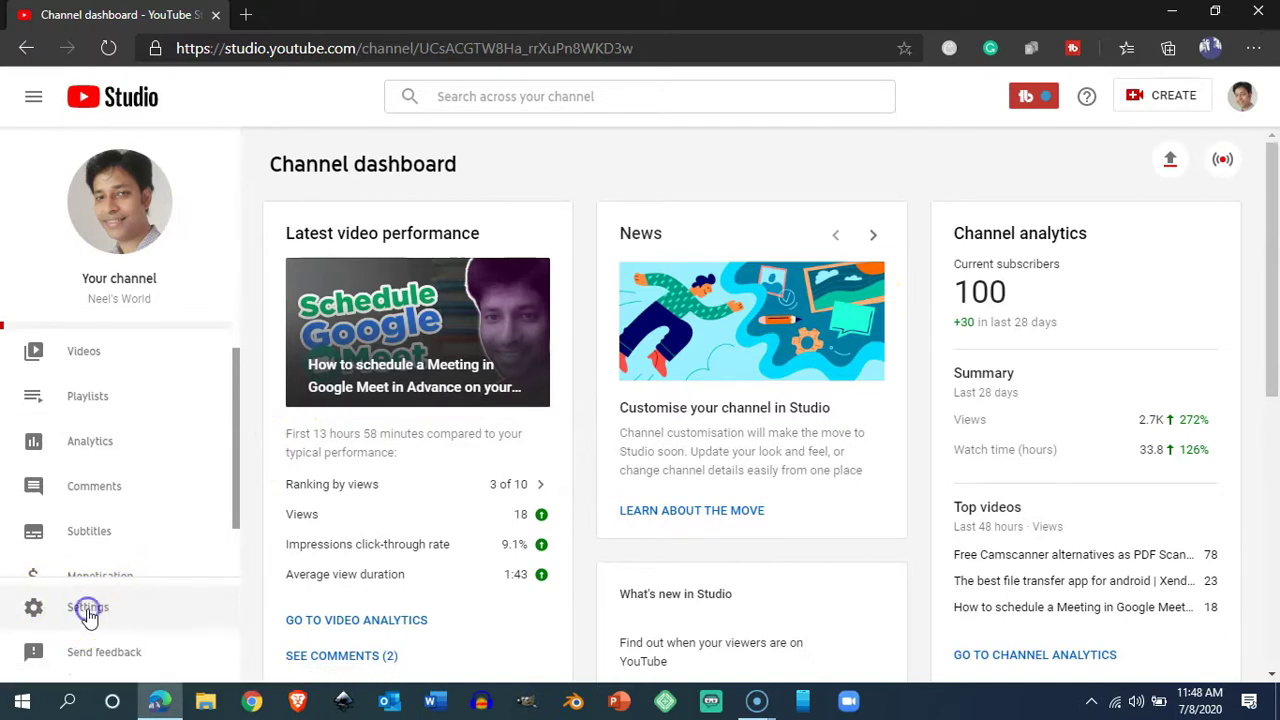
# Go to Settings > Channel > Feature eligibility in YouTube Studio.
pyautogui.click(88, 608)
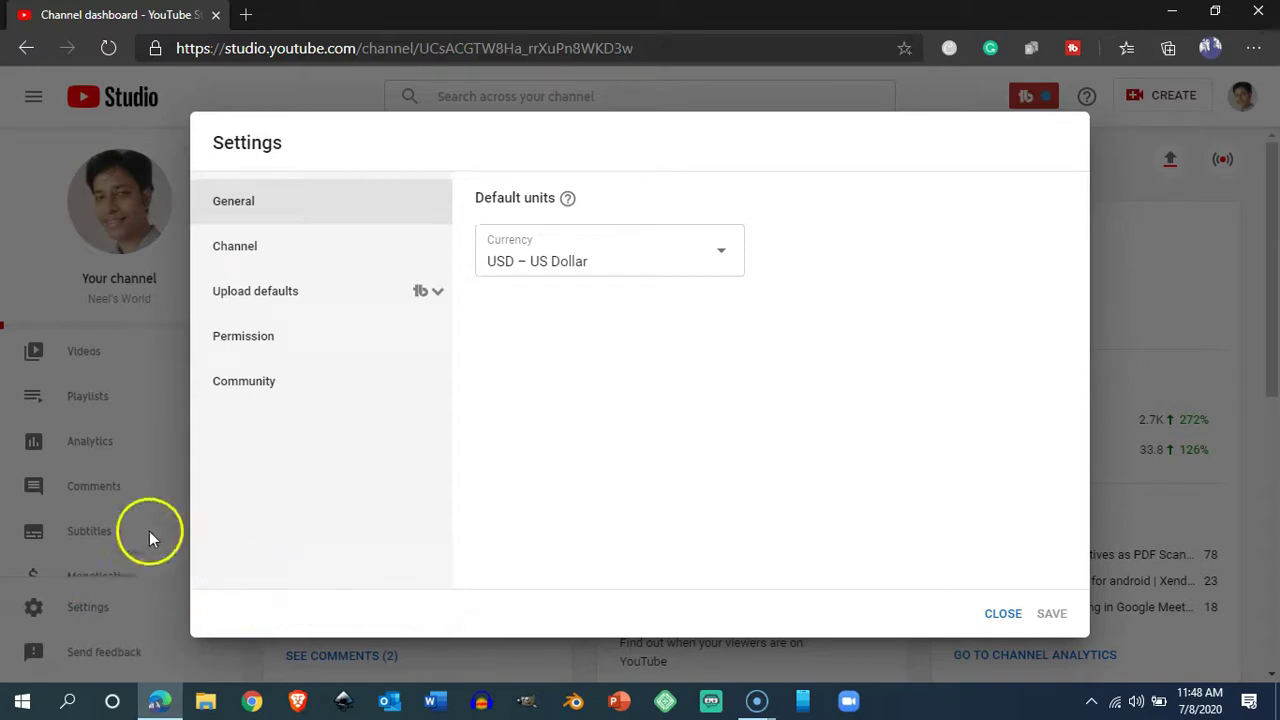
pyautogui.click(239, 258)
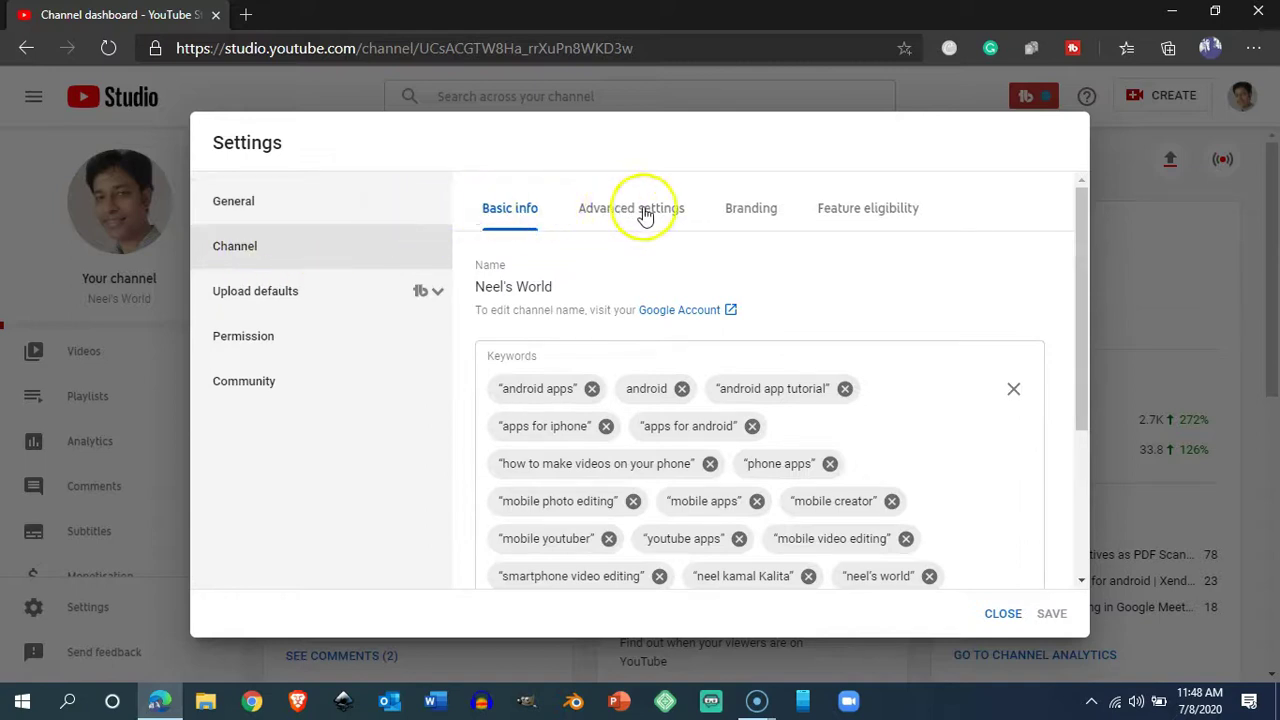
pyautogui.click(865, 218)
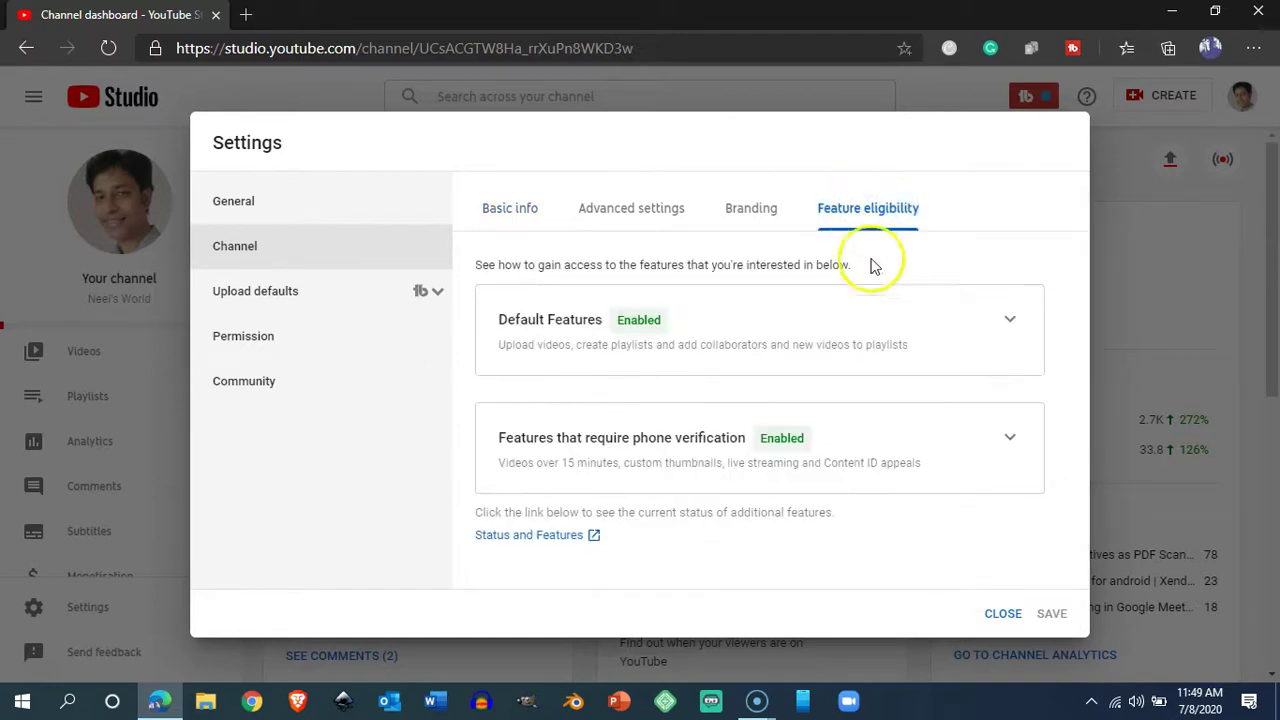
# Open Status and Features and scroll down to the Custom URL card marked Eligible.
pyautogui.click(555, 545)
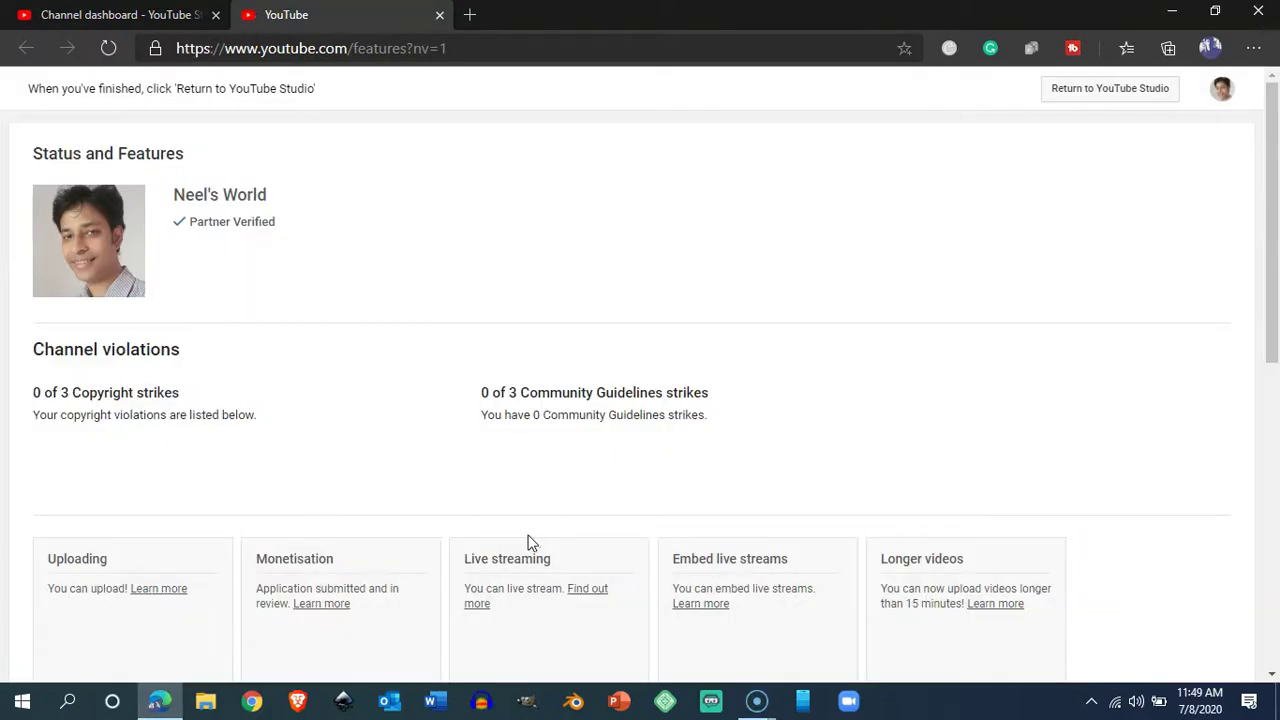
pyautogui.scroll(-1, 414, 437)
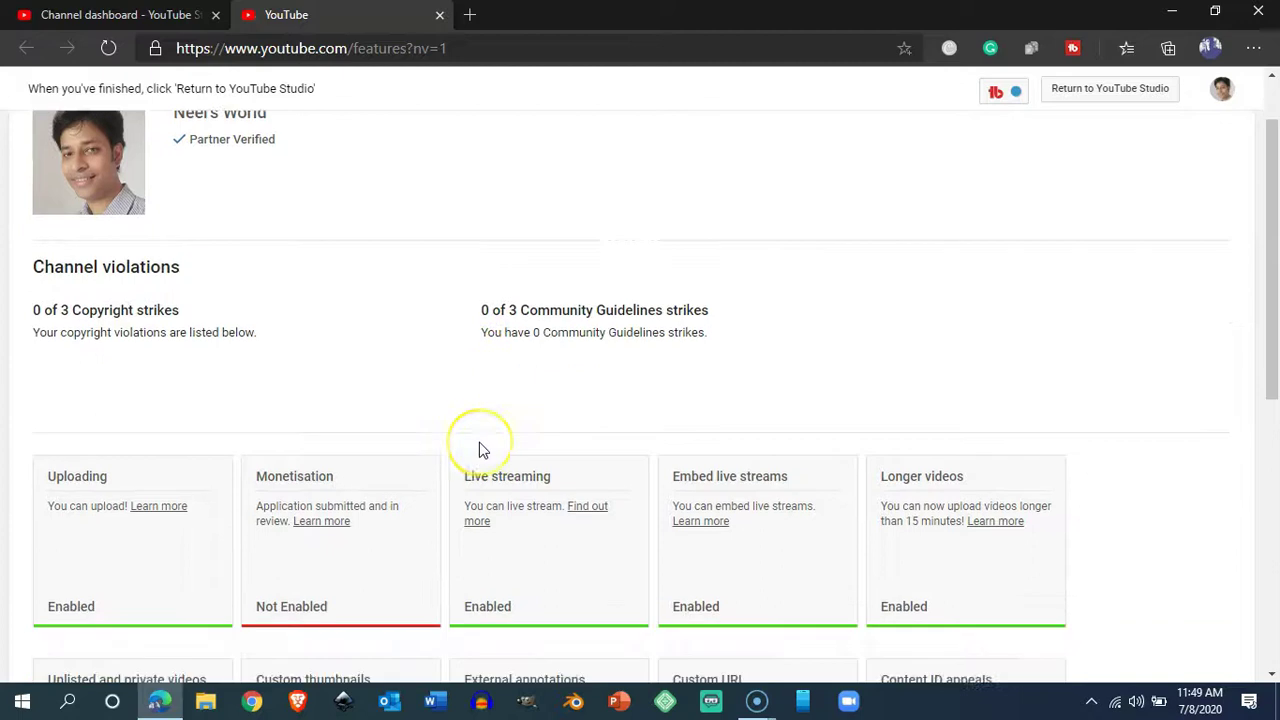
pyautogui.scroll(-1, 480, 449)
pyautogui.scroll(-1, 486, 449)
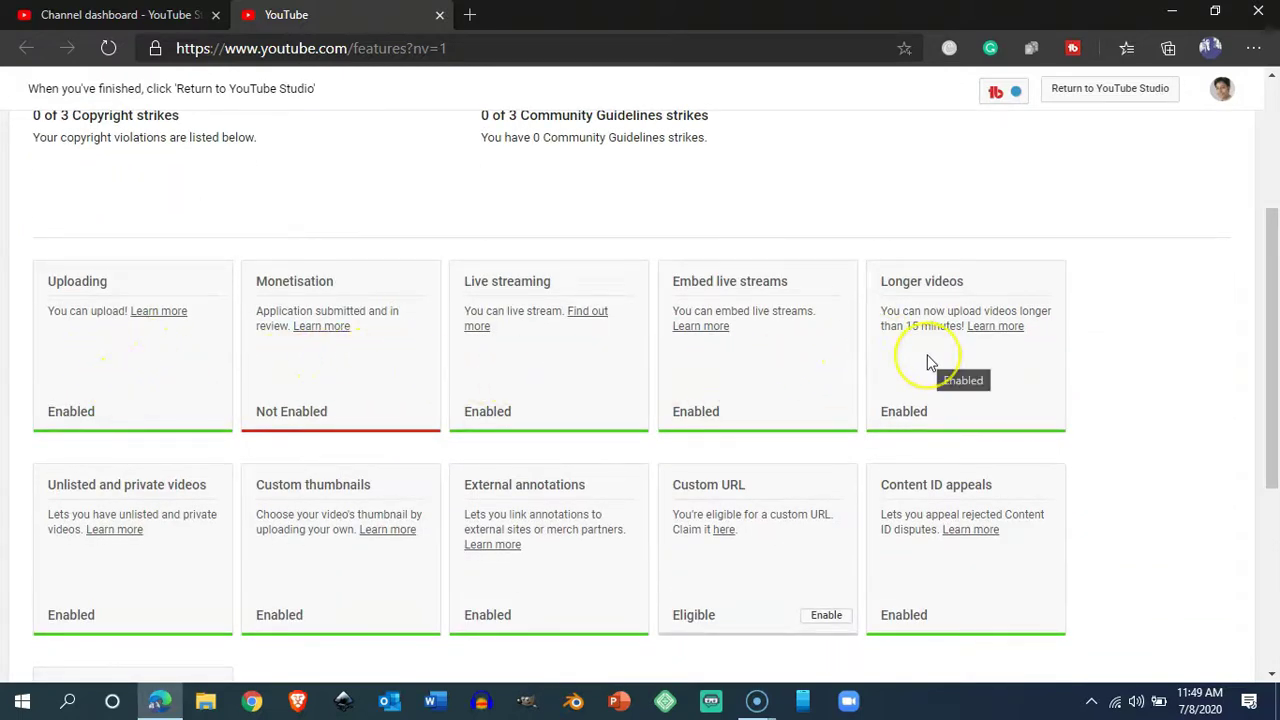
pyautogui.scroll(-2, 929, 363)
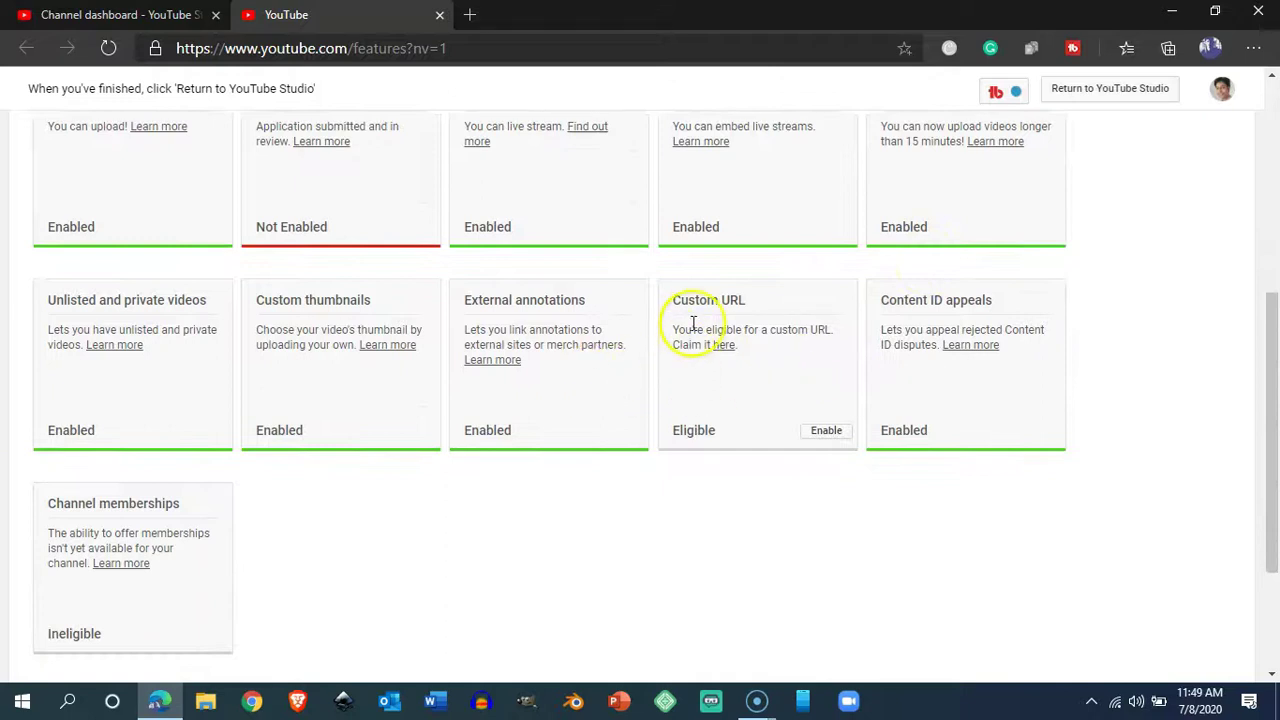
pyautogui.moveTo(670, 304); pyautogui.dragTo(690, 298)
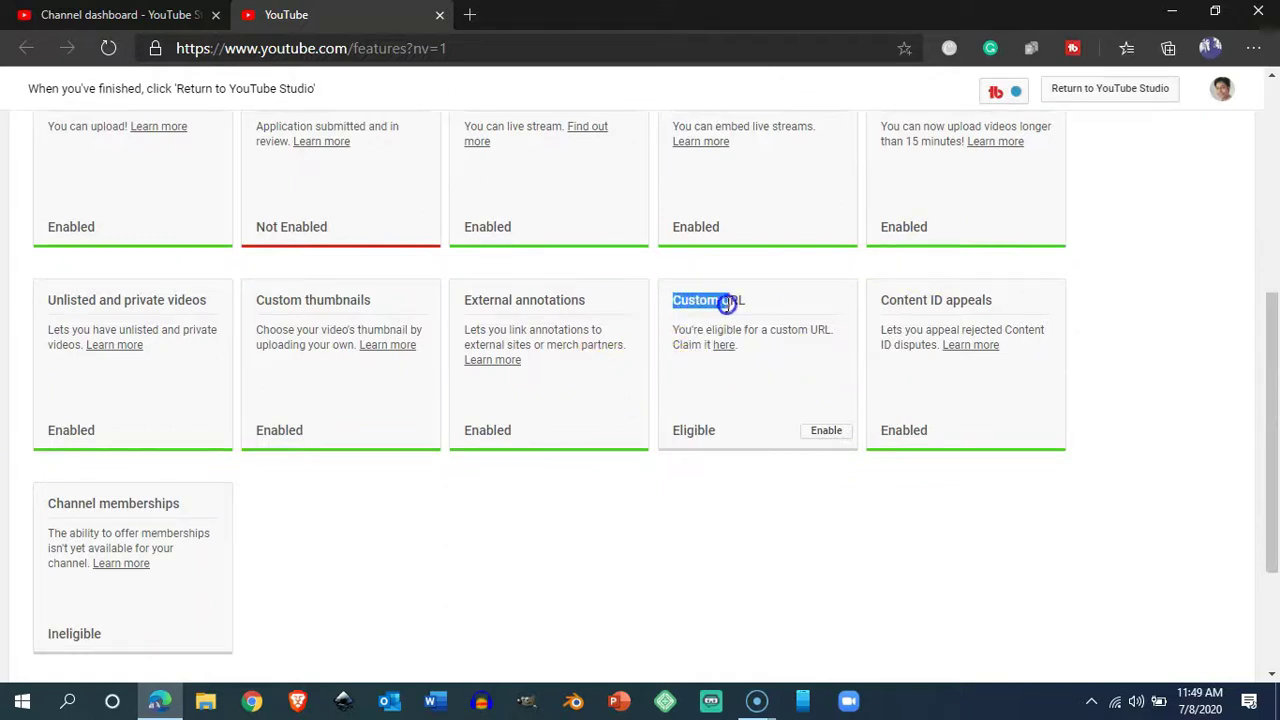
pyautogui.click(767, 384)
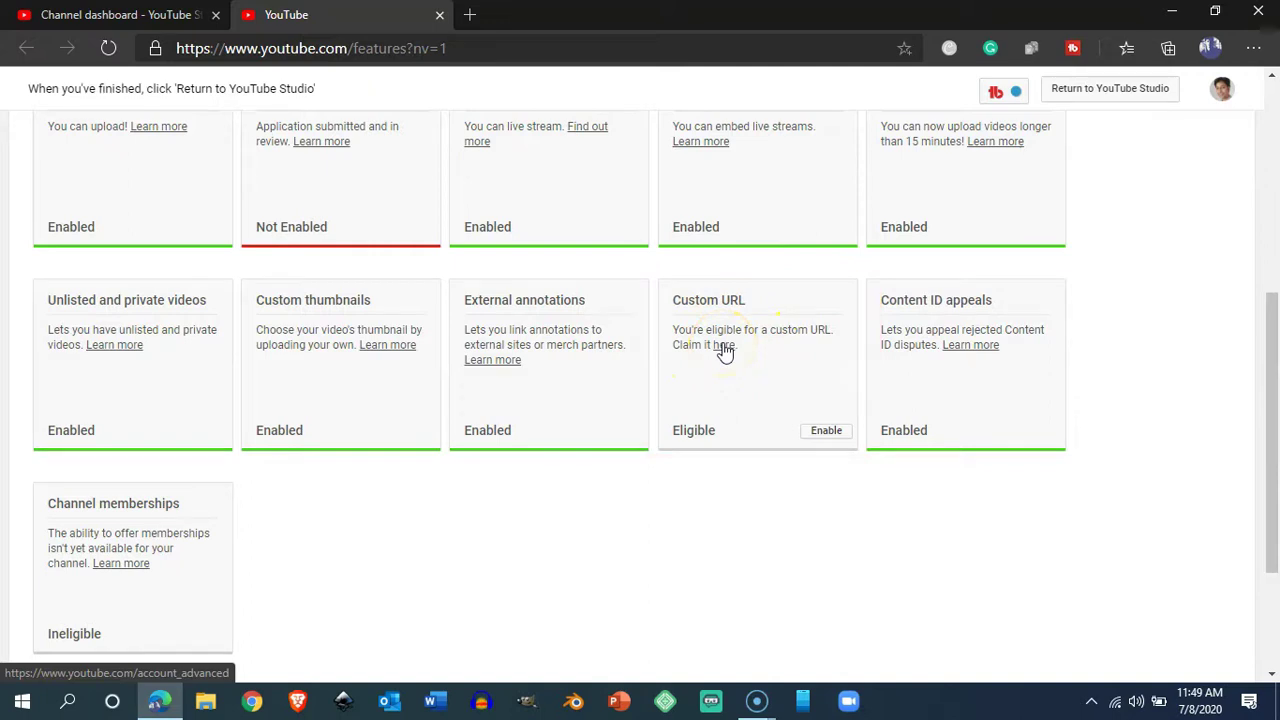
# Follow the Custom URL card's 'here' link to the Advanced settings Custom URL section.
pyautogui.click(725, 348)
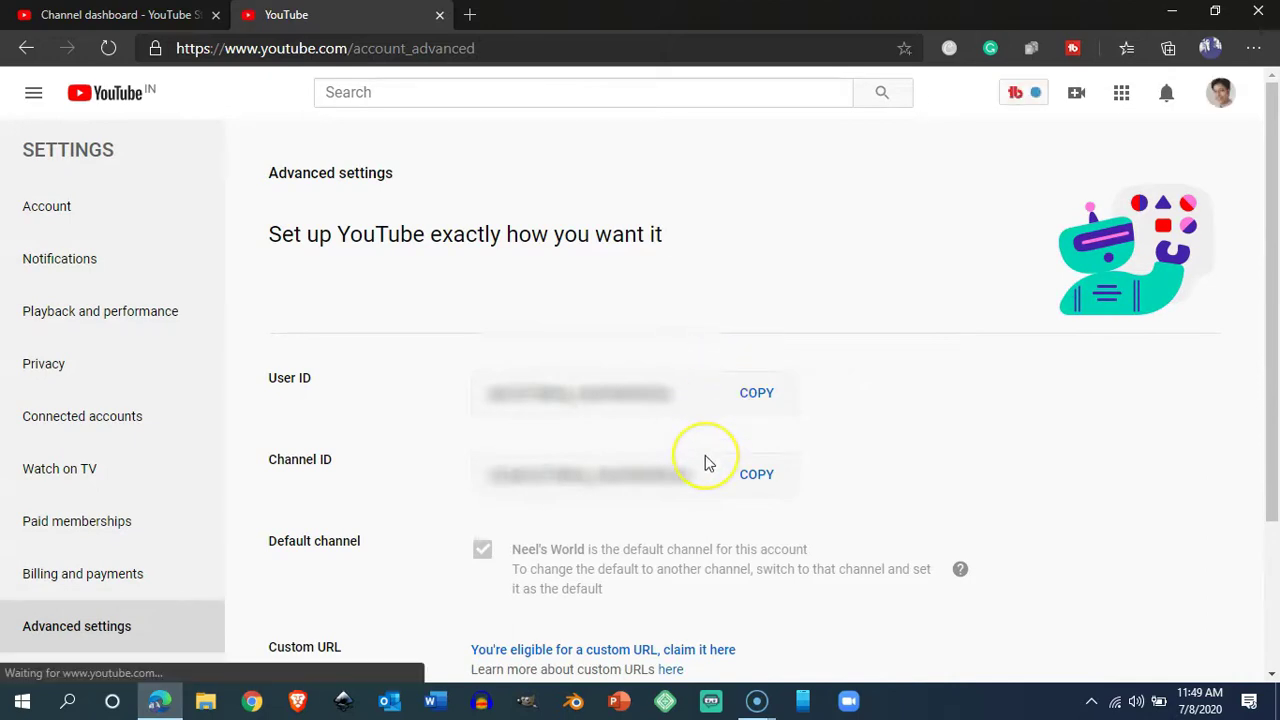
pyautogui.scroll(-2, 707, 440)
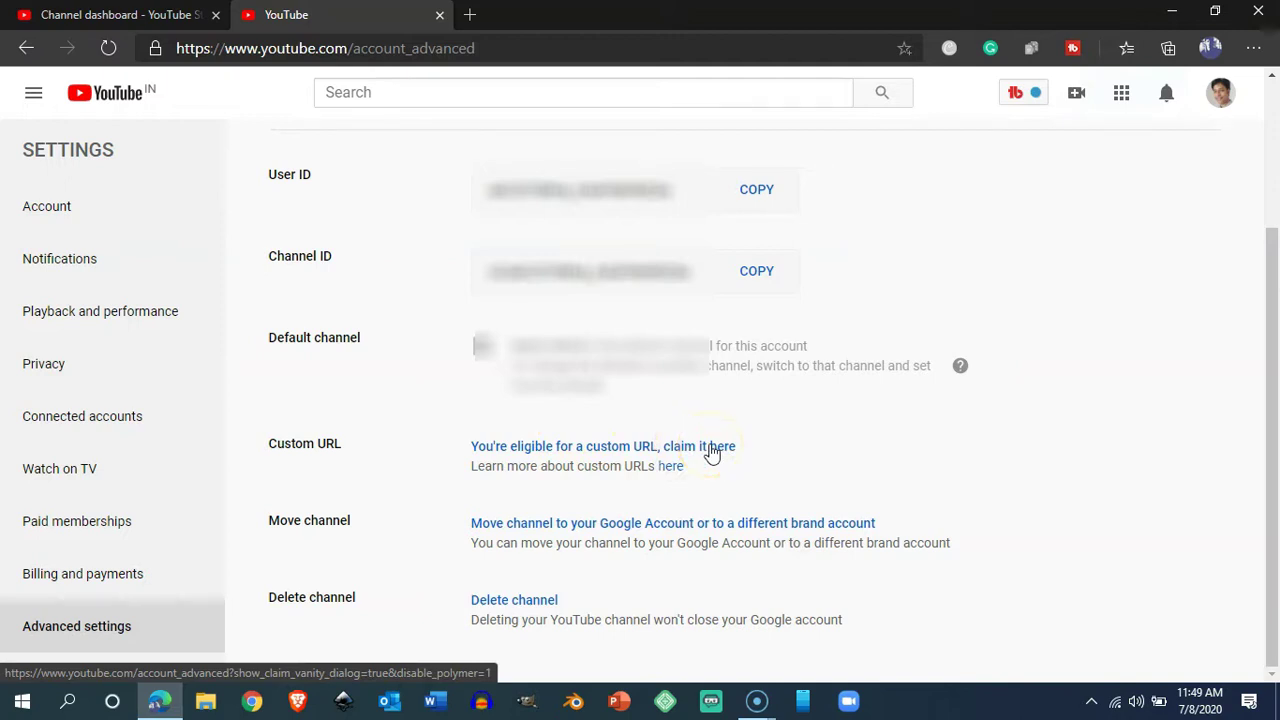
# Claim NeelsWorld in the custom URL dialog and submit it with CHANGE URL.
pyautogui.click(712, 449)
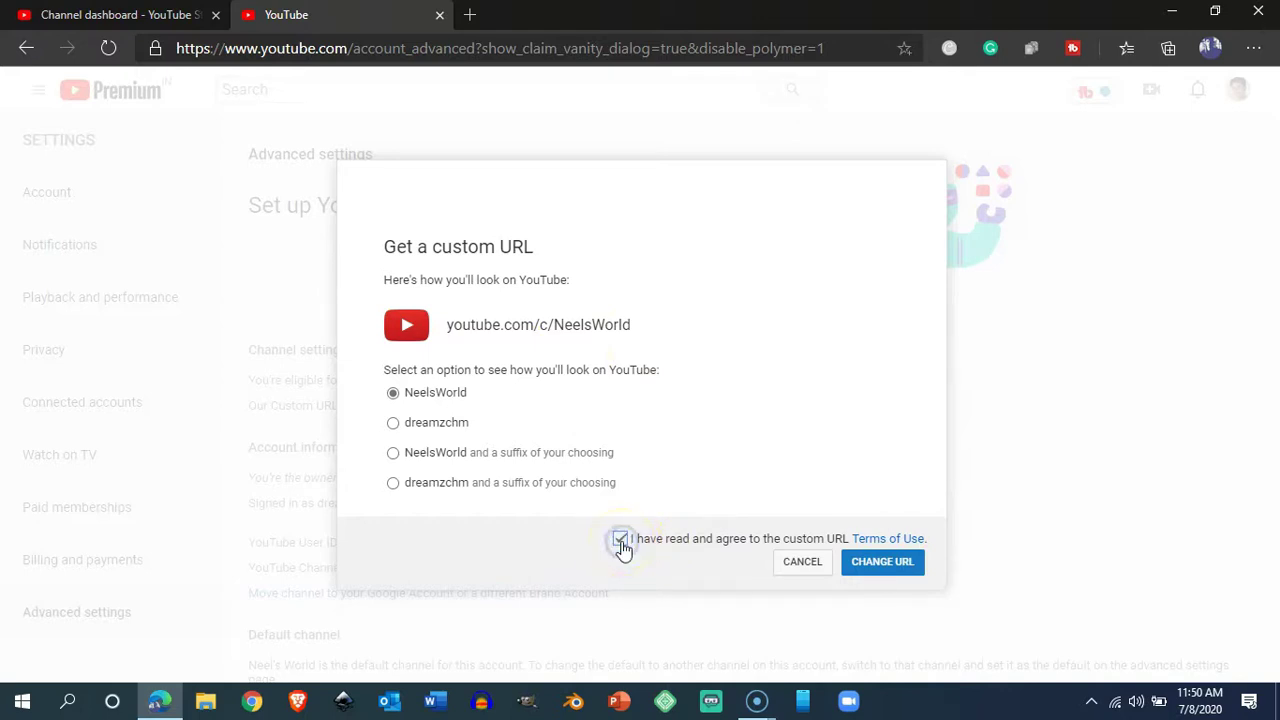
pyautogui.click(888, 568)
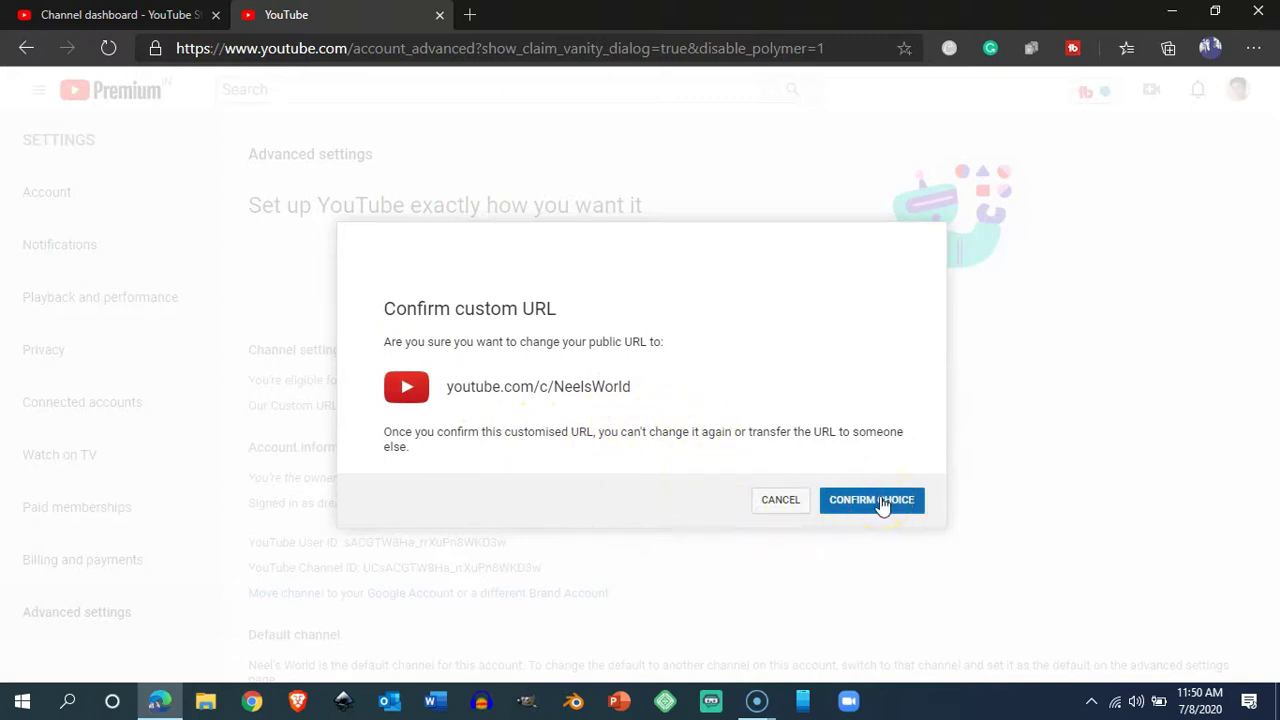
# Confirm youtube.com/c/NeelsWorld as the channel's permanent custom URL.
pyautogui.click(882, 505)
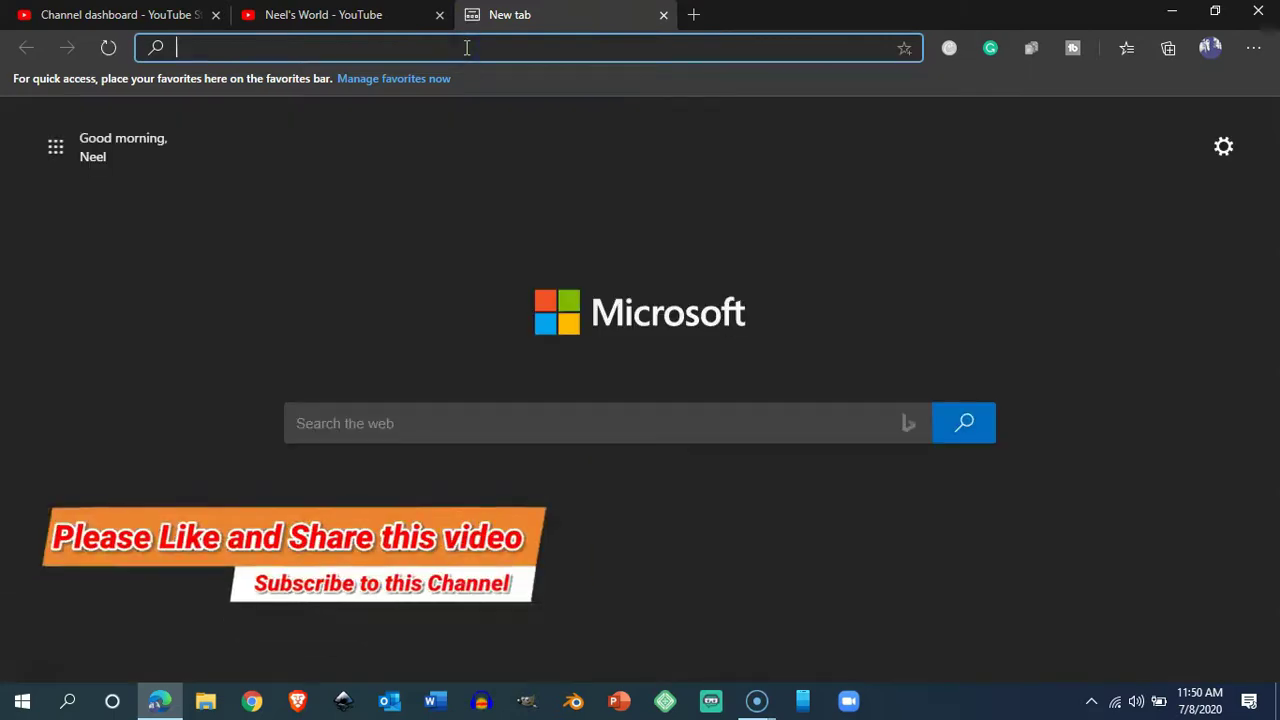
# Load youtube.com/c/neelsworld in a new InPrivate window, then minimize it.
pyautogui.click(1253, 47)
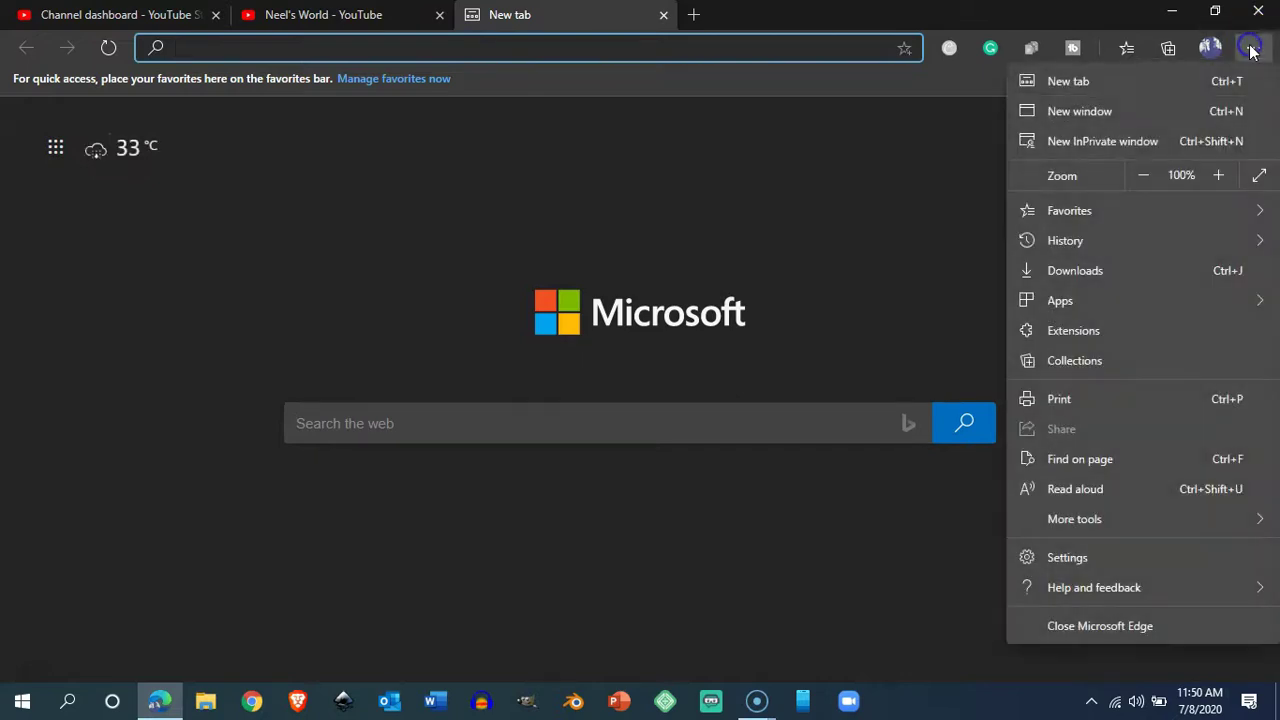
pyautogui.click(1092, 145)
pyautogui.click(216, 47)
pyautogui.write('yo')
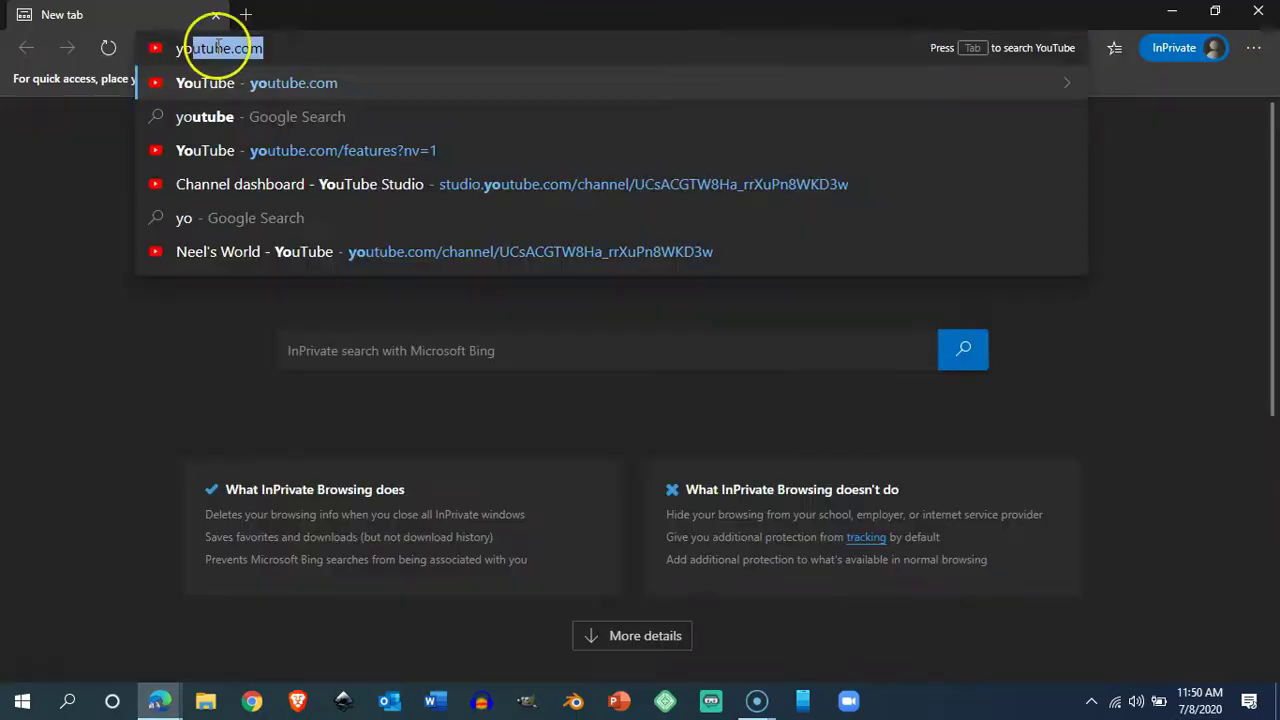
pyautogui.write('utube')
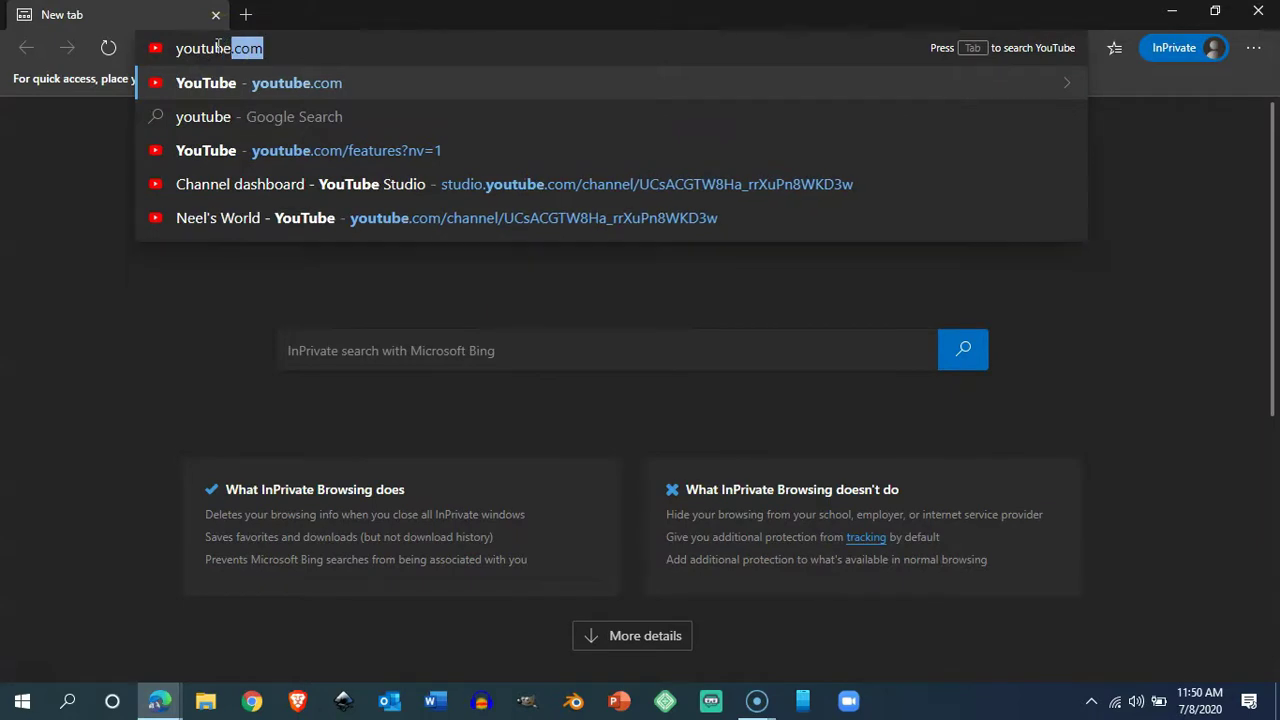
pyautogui.write('.com/c/neelsworld')
pyautogui.press('Return')
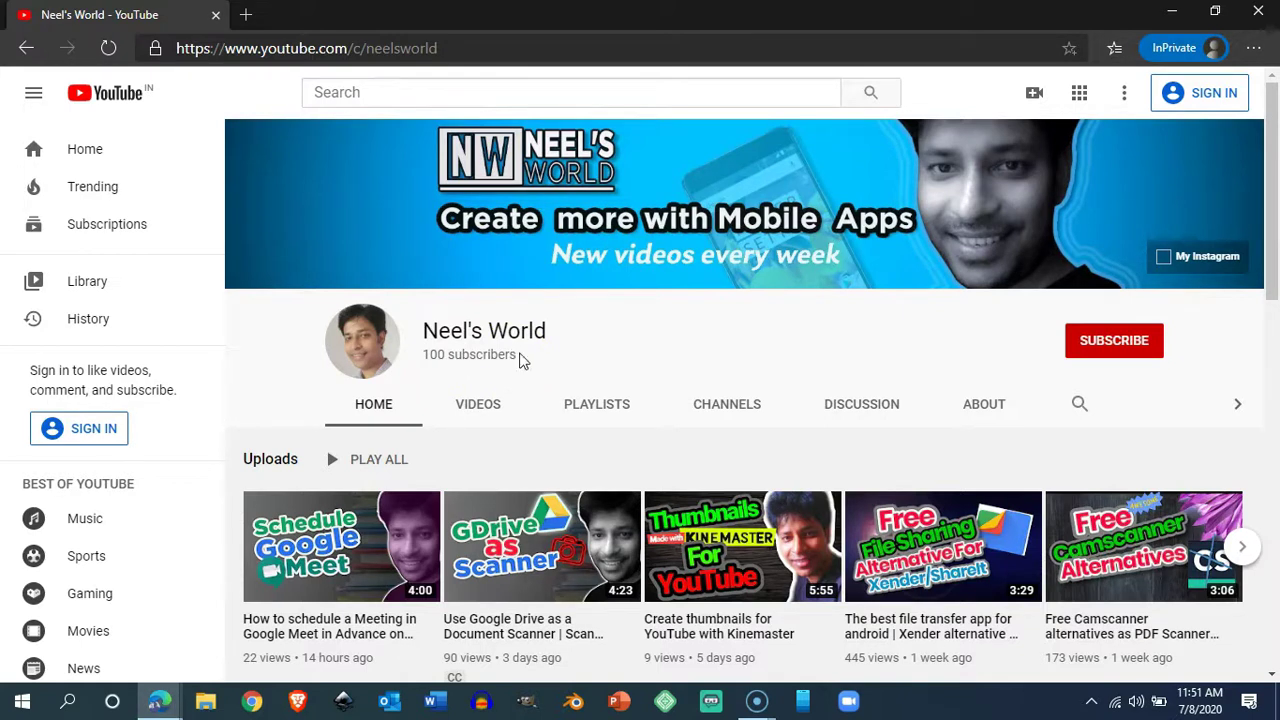
pyautogui.click(1177, 13)
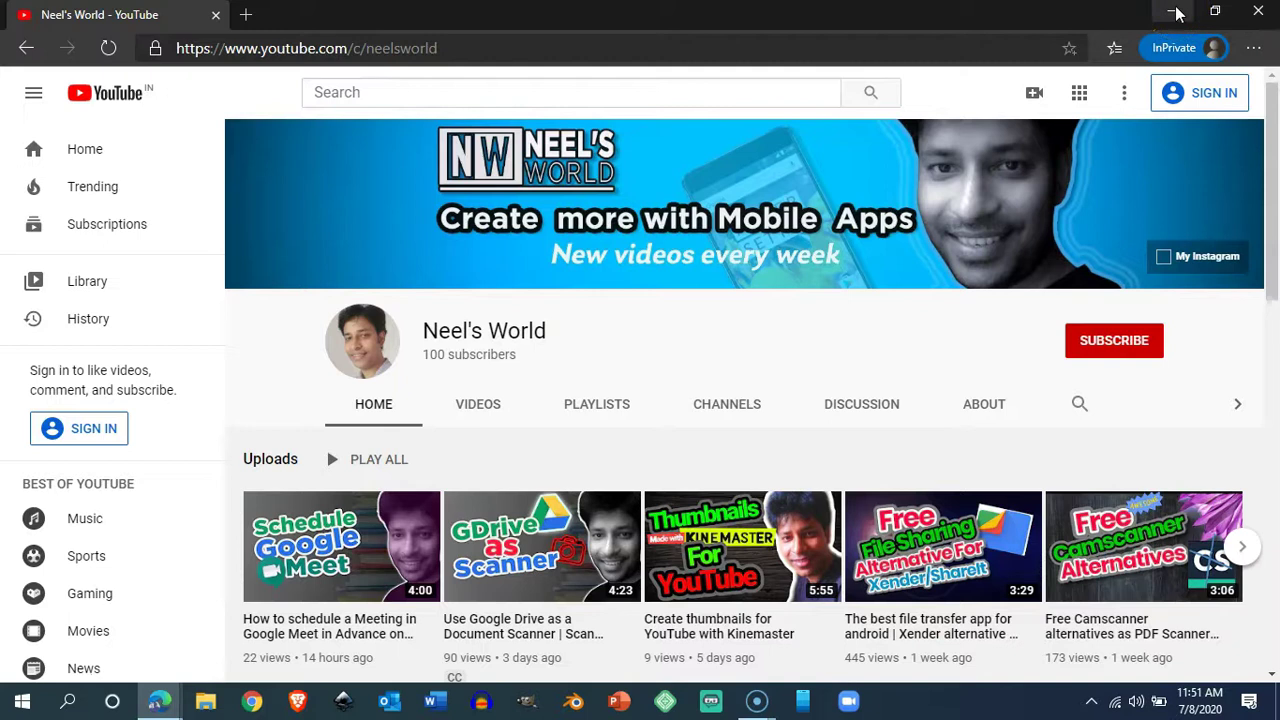